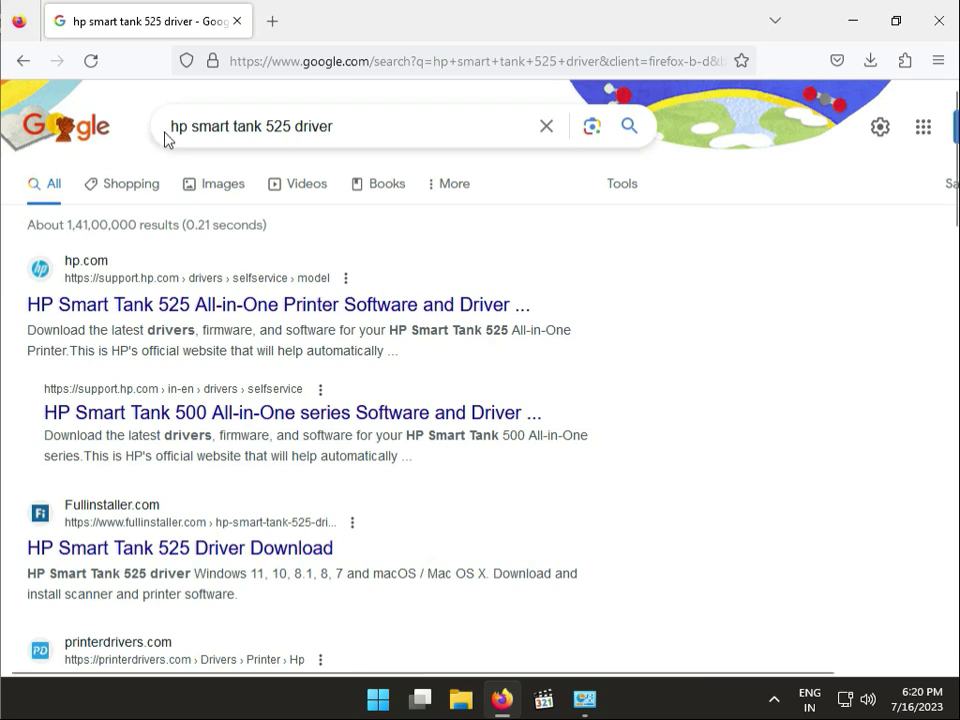
Step: Open the official HP Smart Tank 525 software and drivers result in a new tab
left_click_drag(349, 139, 165, 129)
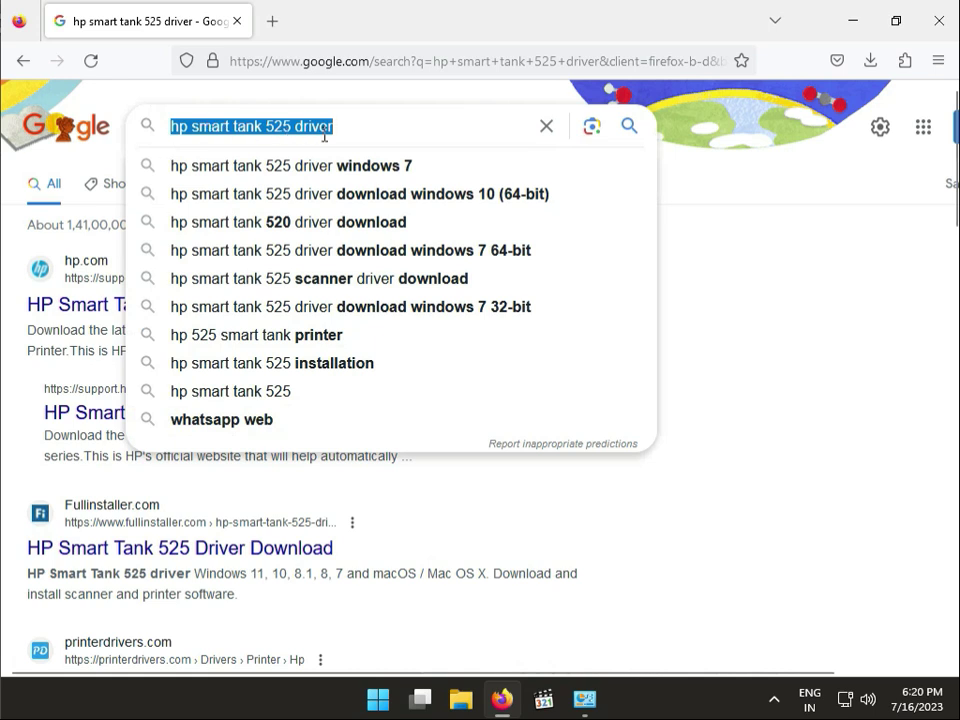
left_click(879, 315)
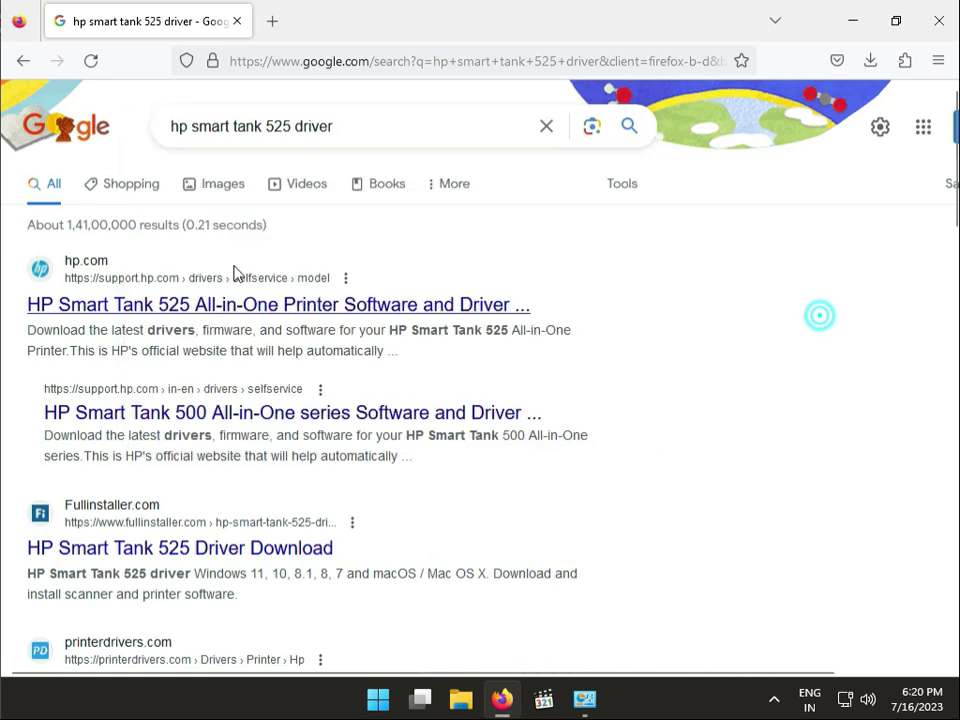
right_click(152, 317)
left_click(190, 327)
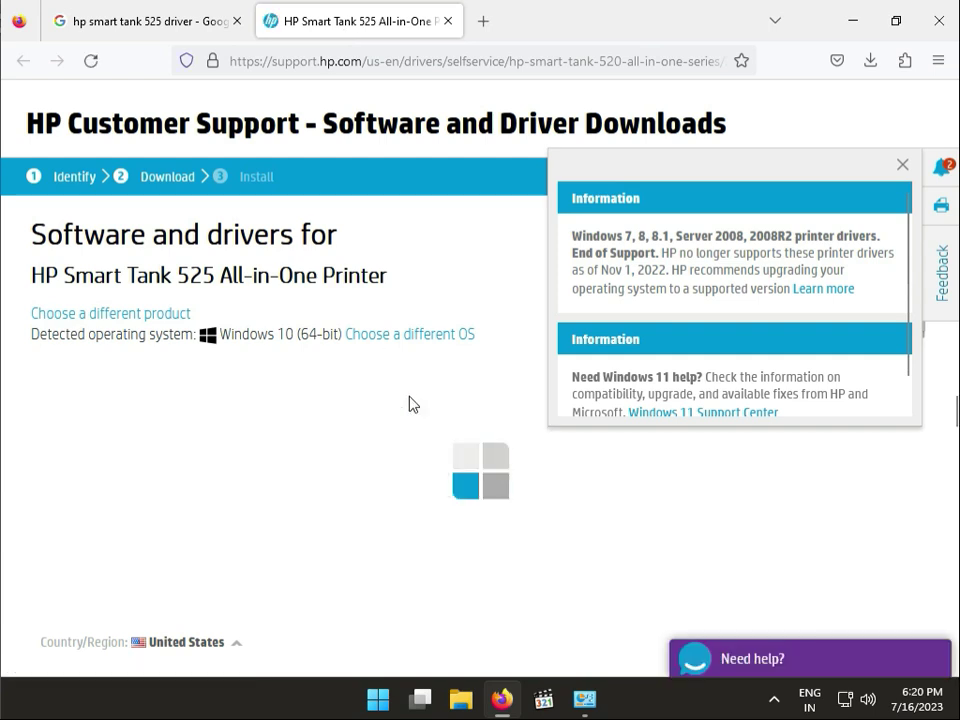
Step: Dismiss the Windows support information notice on the HP drivers page
left_click(905, 165)
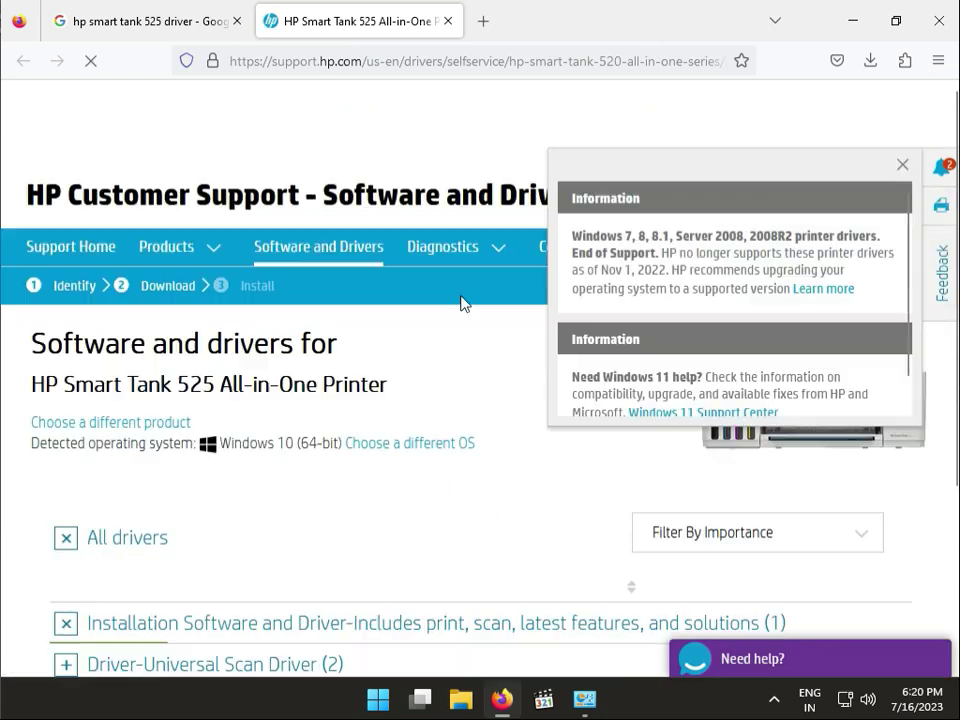
scroll(499, 435, "down", 2)
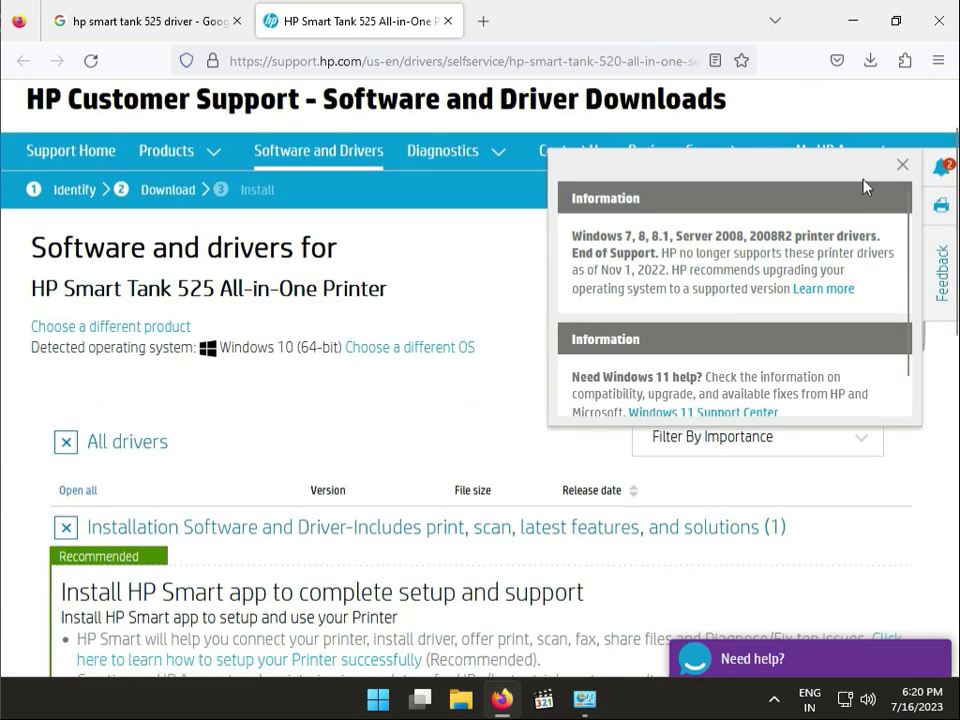
left_click(901, 164)
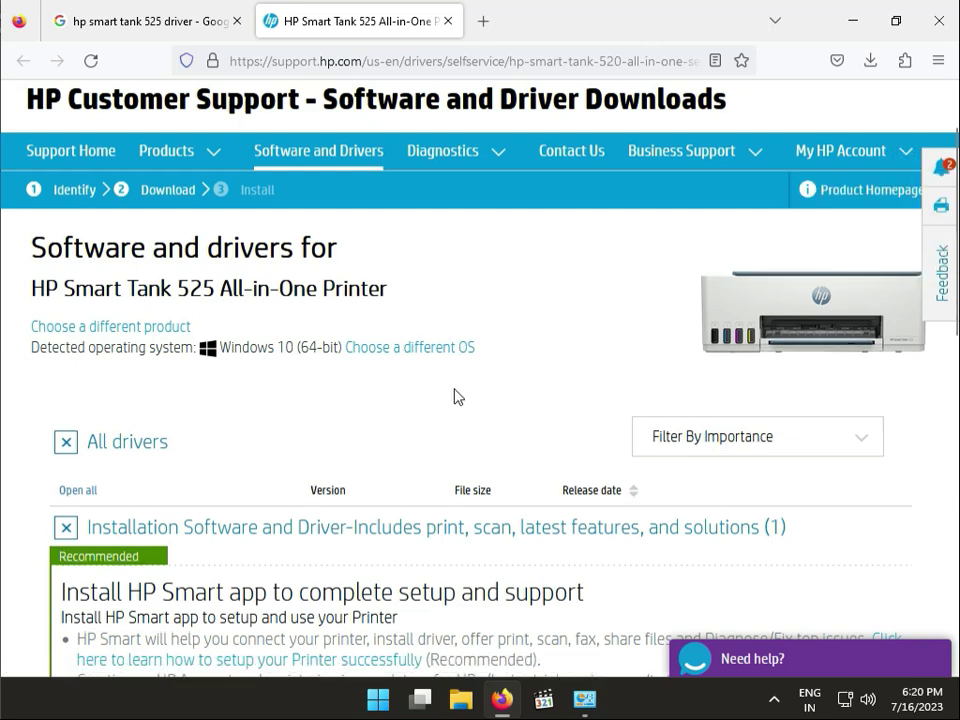
Step: Choose Windows as the operating system and Windows 11 as the version
left_click(360, 350)
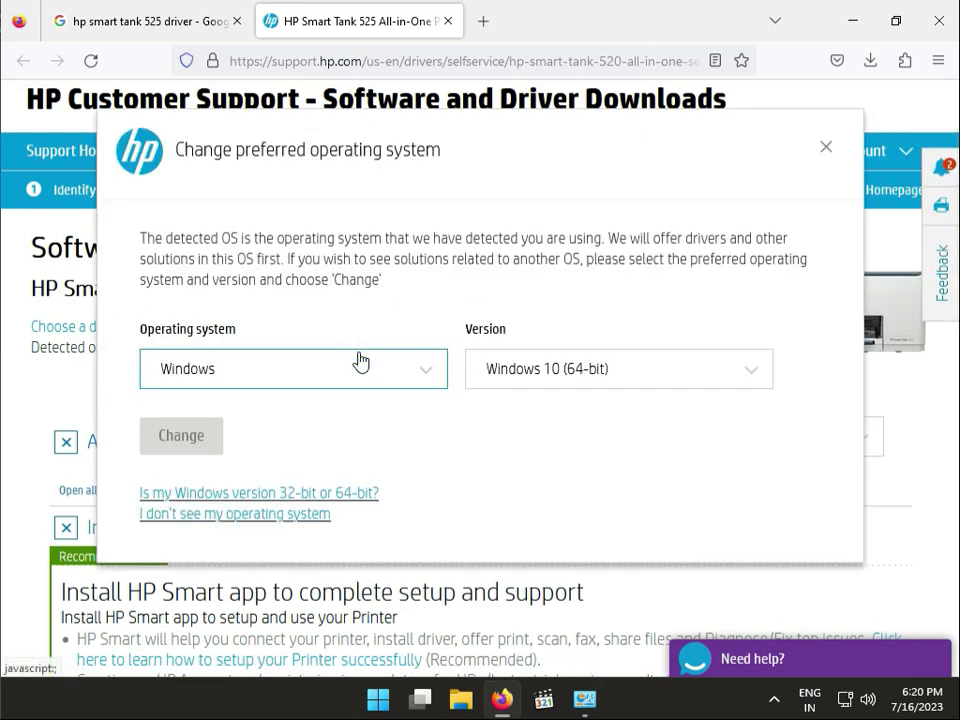
left_click(500, 378)
left_click(522, 452)
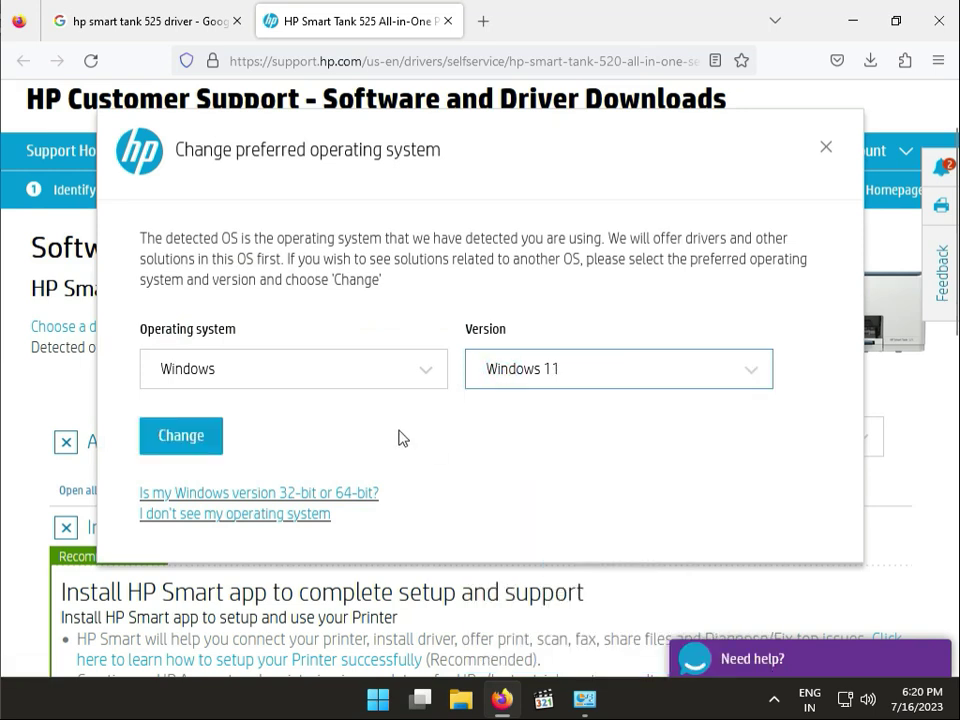
left_click(275, 378)
scroll(195, 488, "down", 3)
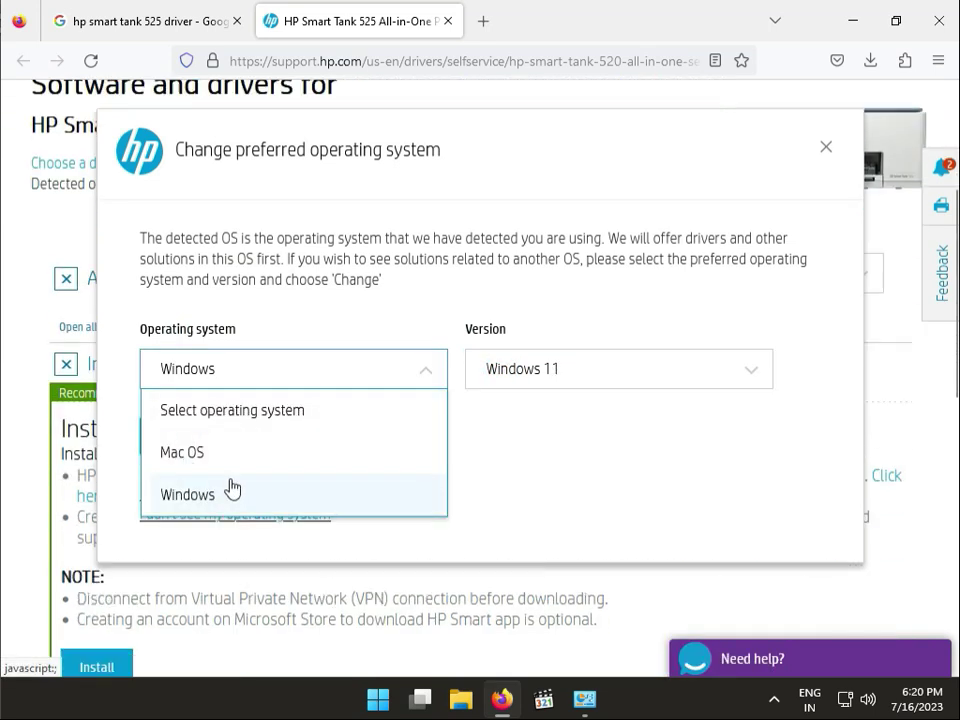
scroll(240, 488, "up", 3)
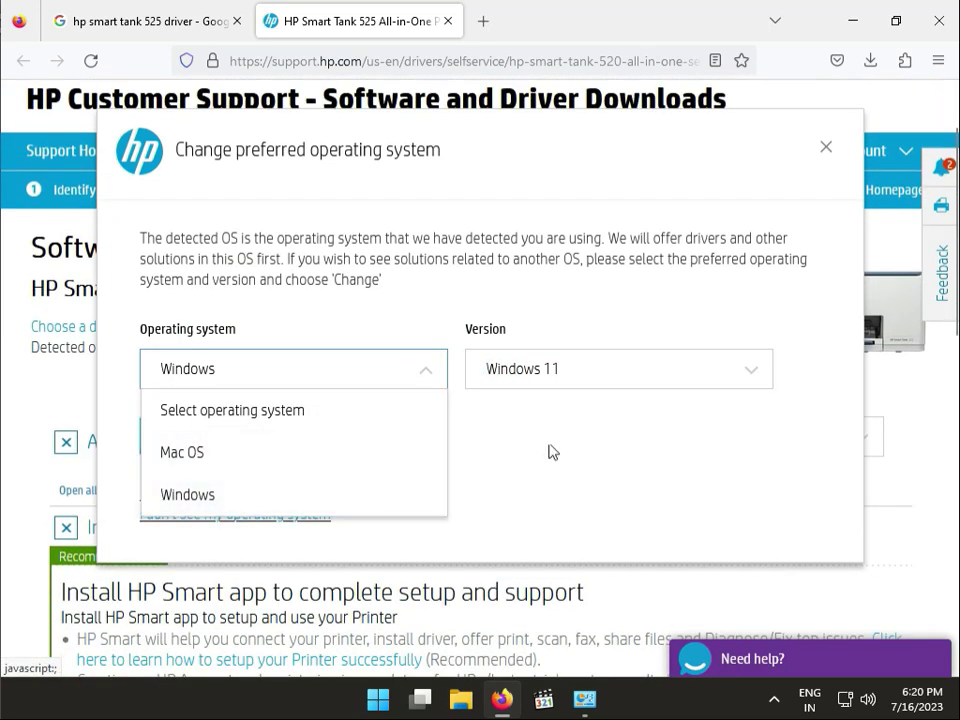
left_click(556, 447)
Step: Apply Windows 11, then expand the Driver-Universal Scan Driver and Basic Drivers sections
left_click(182, 436)
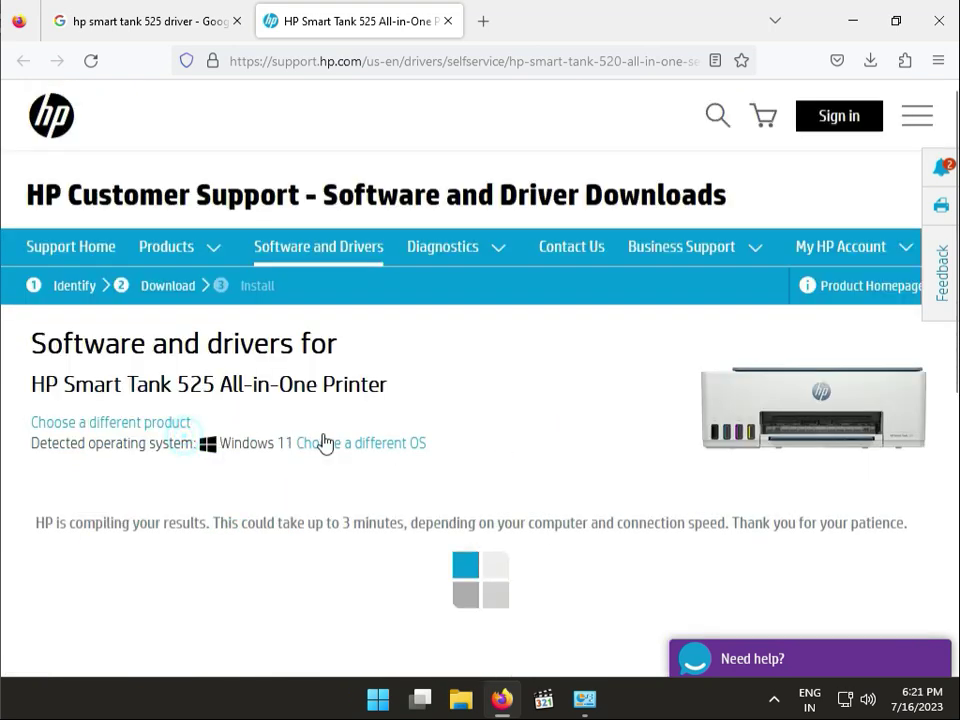
scroll(250, 460, "down", 3)
scroll(168, 466, "down", 5)
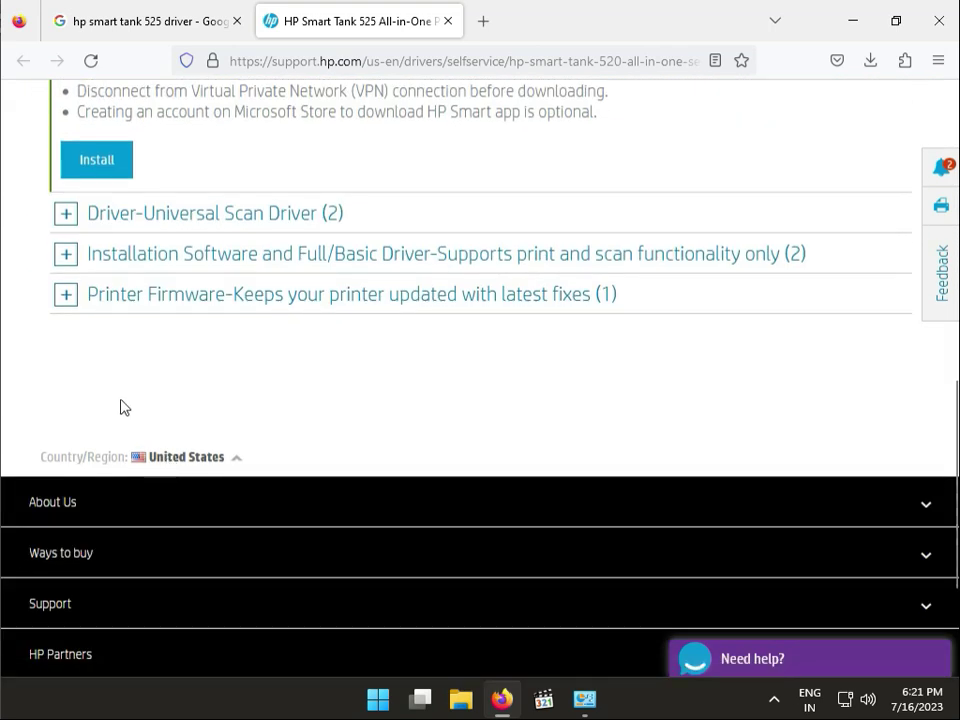
left_click(64, 213)
left_click(65, 302)
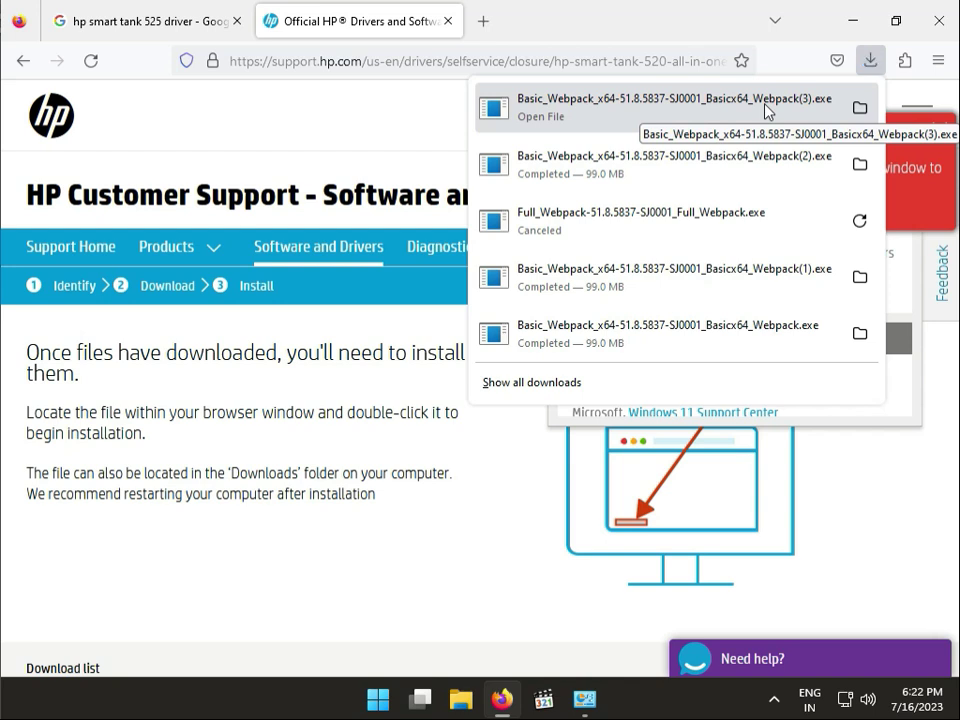
Step: Run the latest downloaded Basic_Webpack driver file and dismiss the download notification
left_click(766, 110)
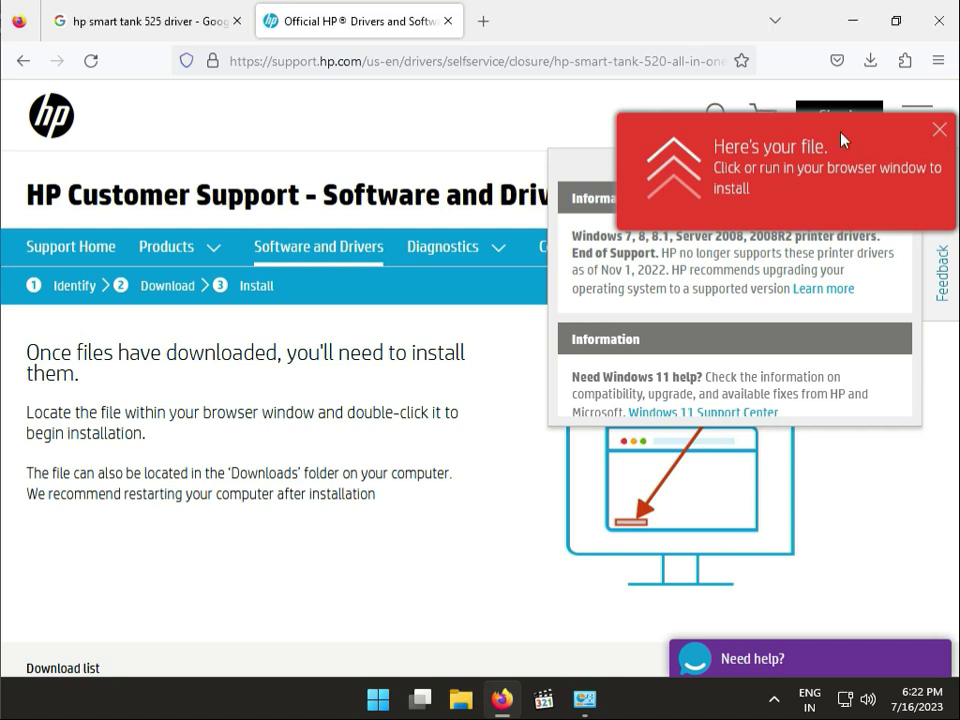
left_click(939, 130)
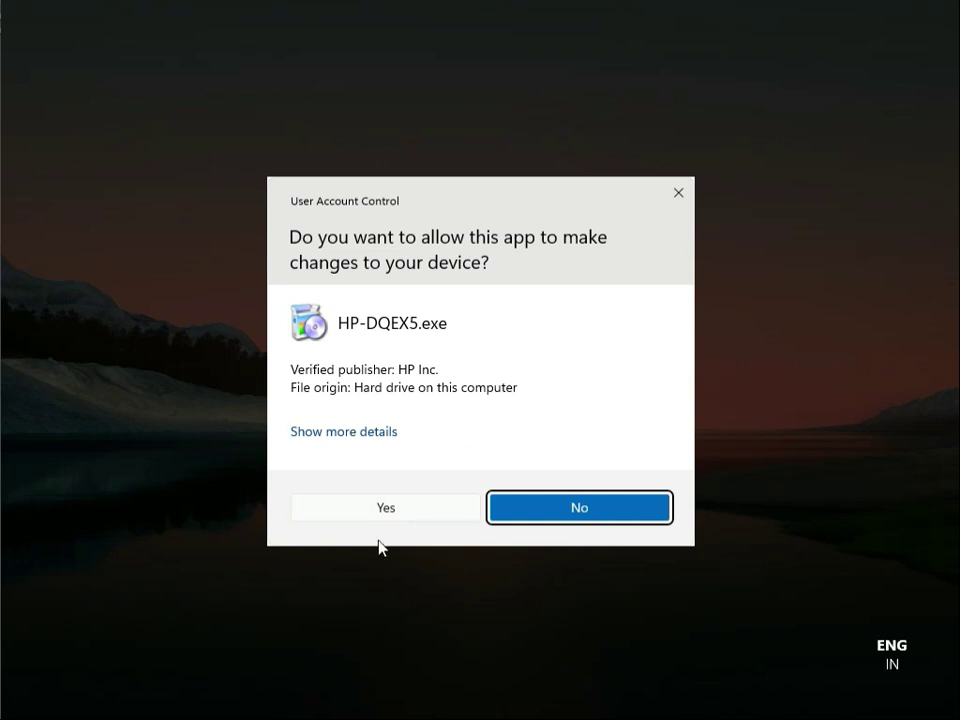
Step: Allow HP-DQEX5.exe to make changes in the User Account Control prompt
left_click(414, 502)
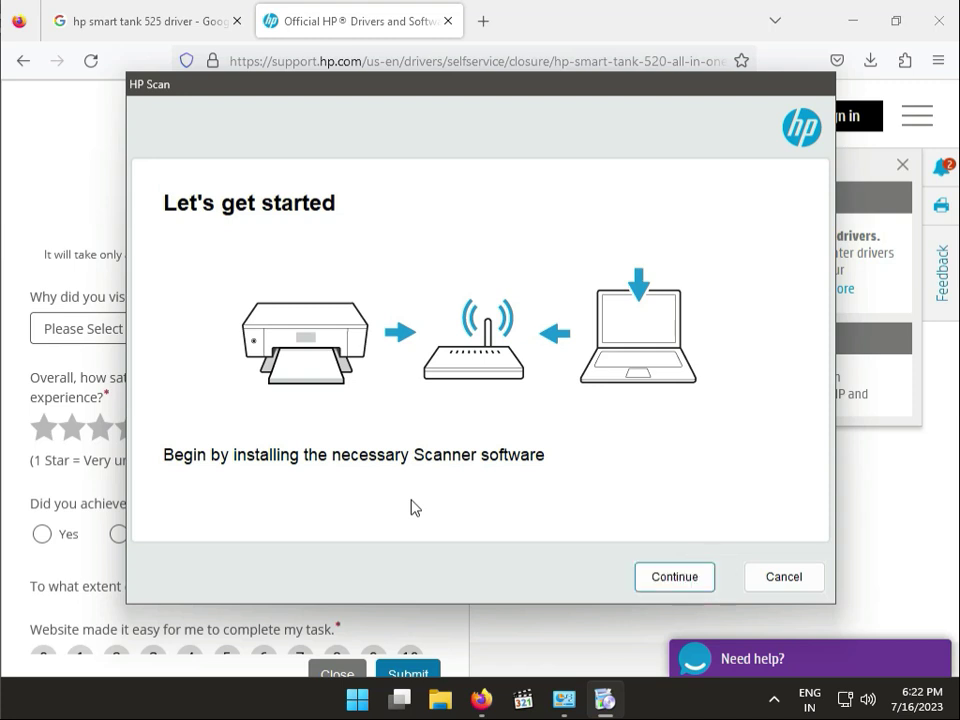
Step: Continue past Let's get started, accept the data collection and license agreements, and install
left_click(673, 578)
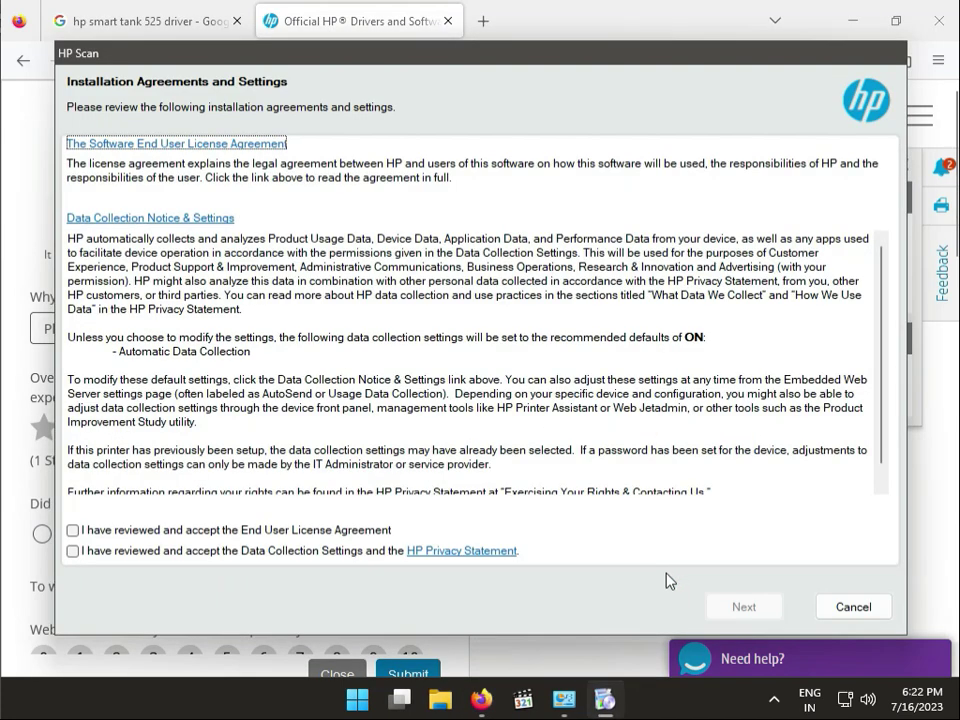
left_click(72, 551)
left_click(73, 531)
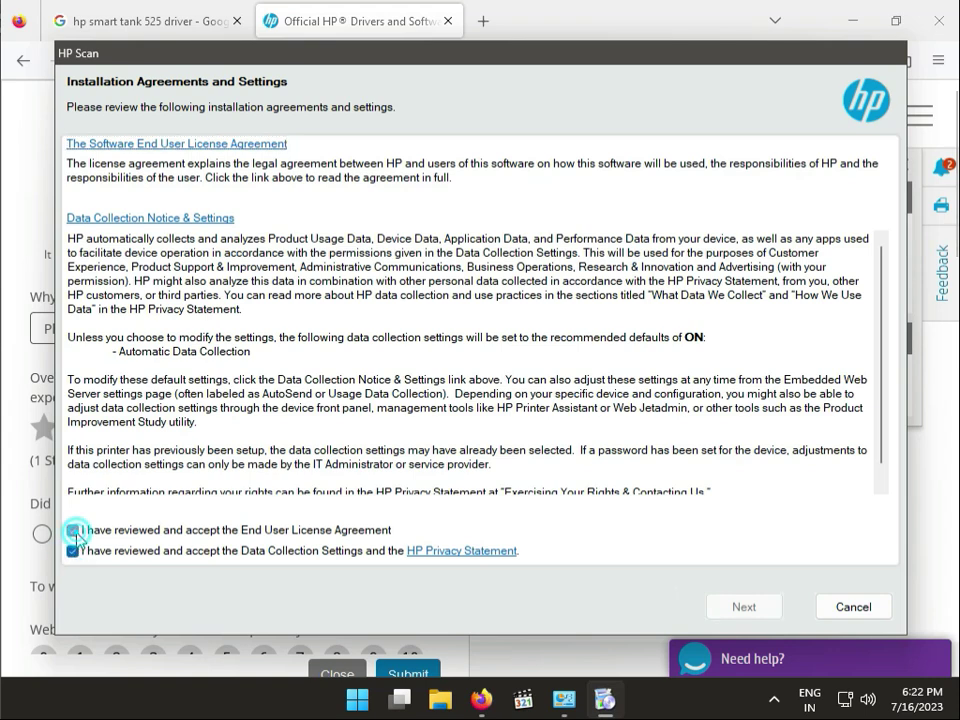
left_click(705, 610)
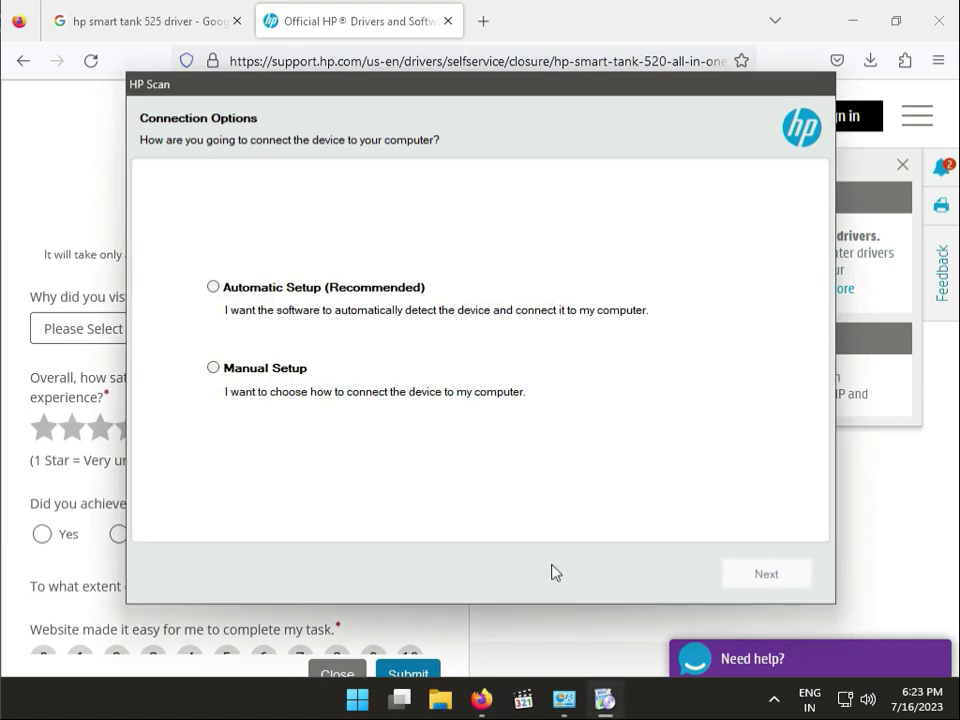
Step: Choose Manual Setup with Connect later, then finish and close the HP Scan installer
left_click(214, 368)
left_click(740, 578)
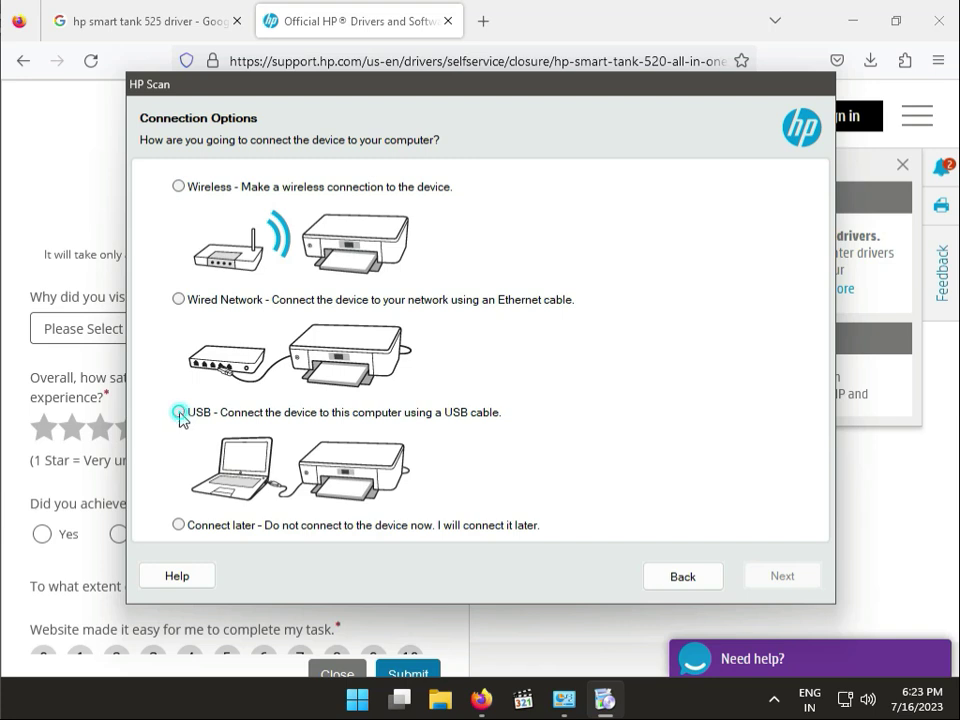
left_click(179, 412)
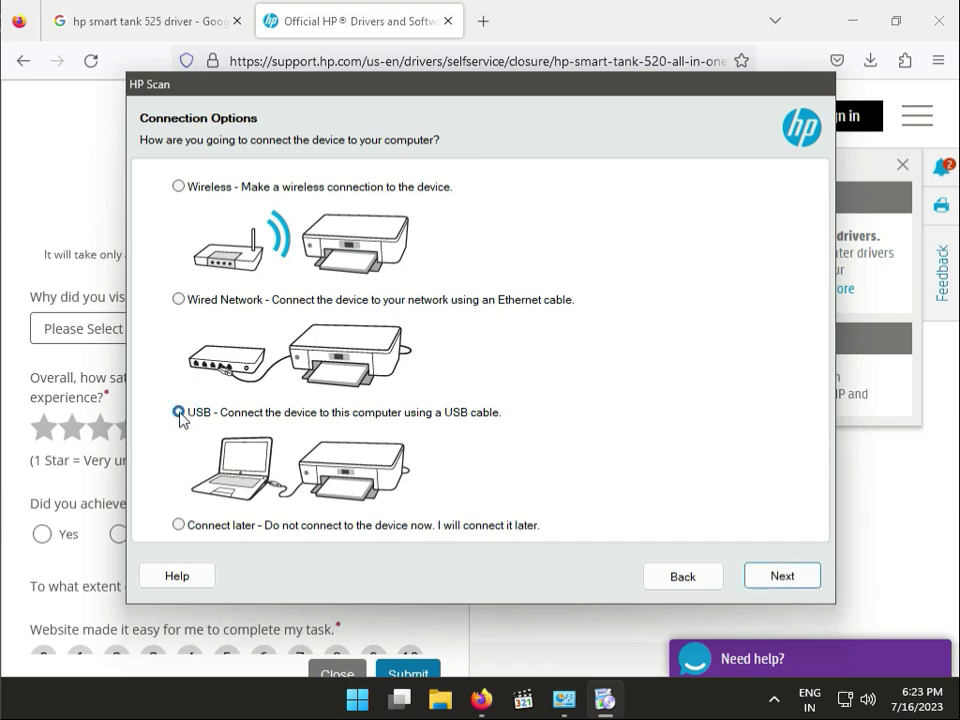
left_click(178, 526)
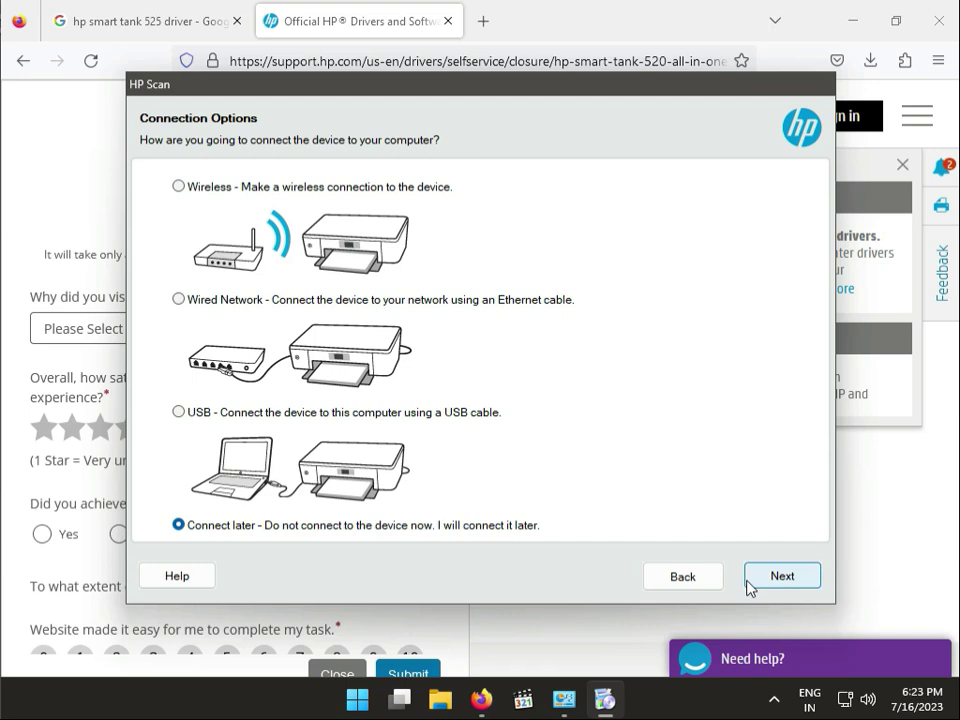
left_click(782, 576)
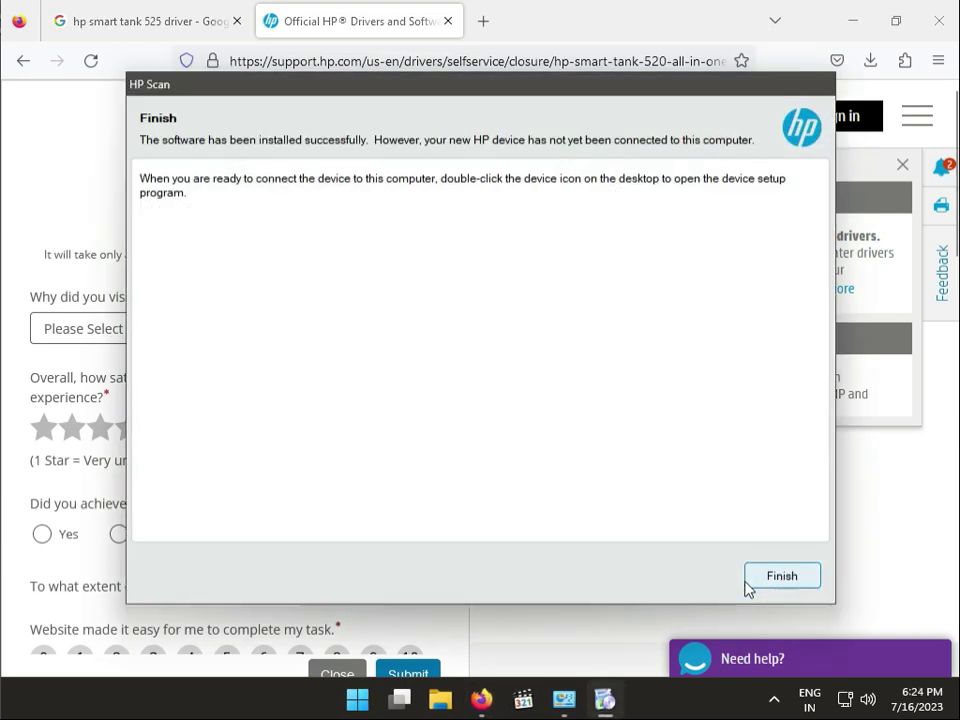
left_click(748, 576)
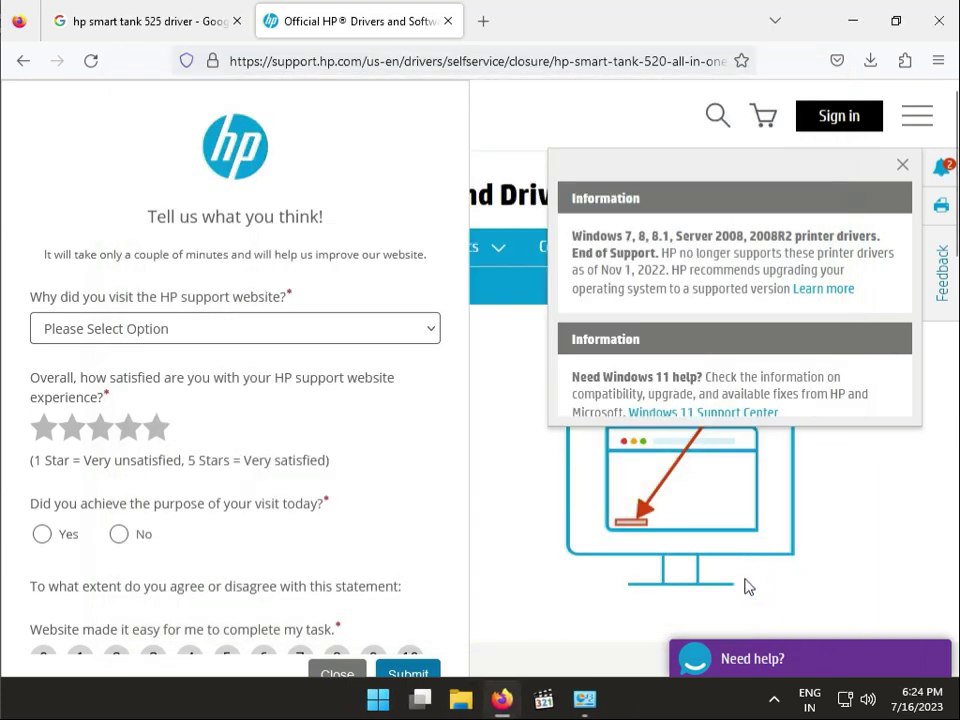